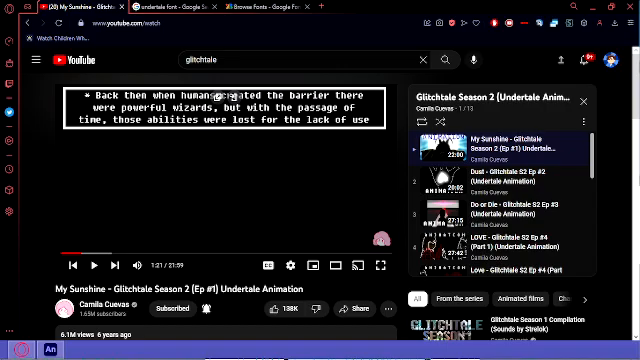
- Switch to the Google Fonts tab and search the catalogue for "press"
click(50, 349)
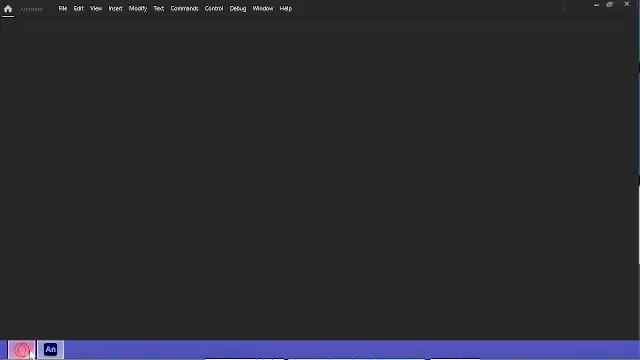
click(24, 350)
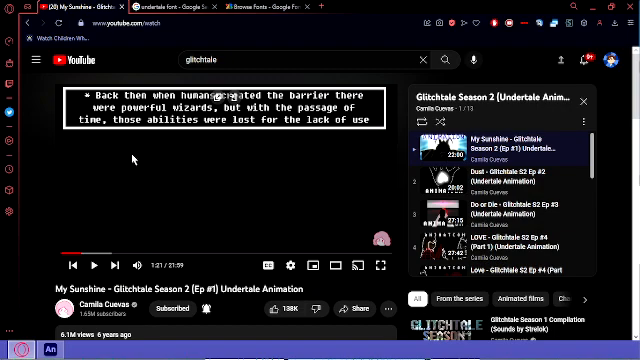
click(263, 7)
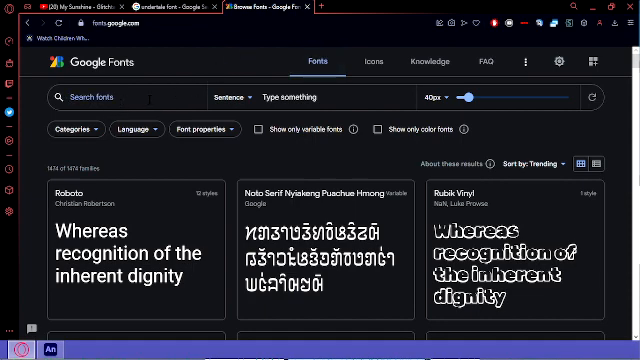
click(150, 99)
text(press)
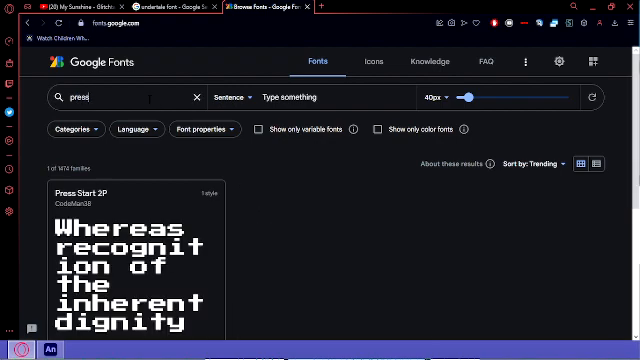
scroll(210, 213, down, 5)
scroll(195, 200, up, 2)
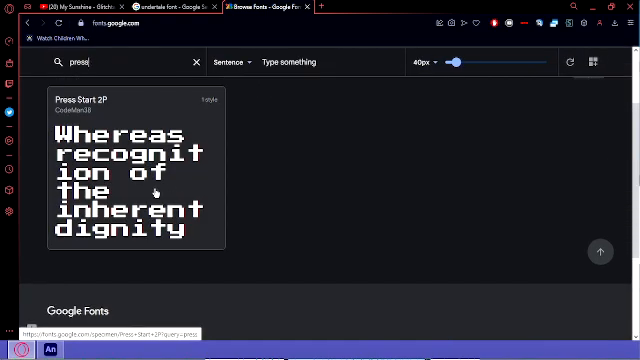
- Open the Press Start 2P specimen page and reduce the preview text size
click(147, 170)
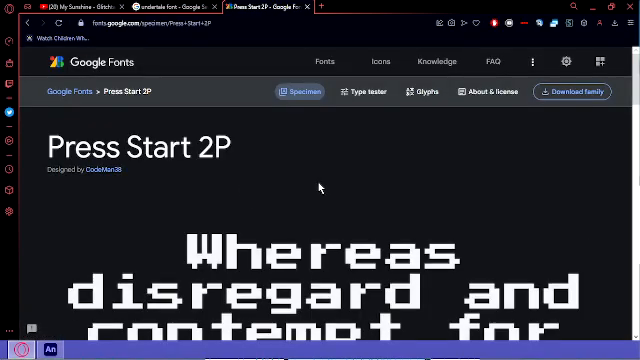
scroll(434, 186, down, 2)
scroll(474, 180, up, 2)
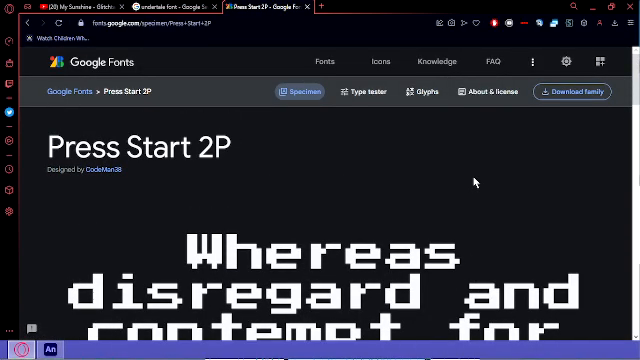
scroll(474, 182, down, 3)
scroll(468, 183, down, 3)
scroll(467, 183, down, 5)
scroll(466, 185, up, 1)
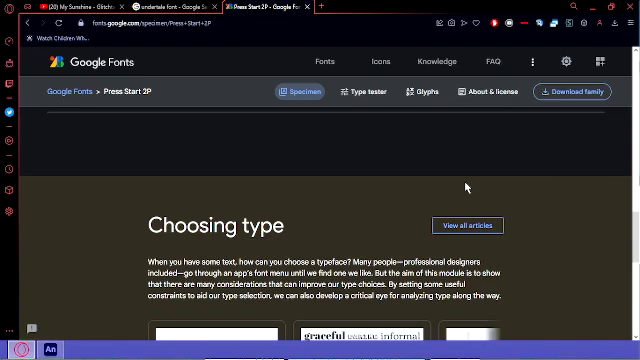
scroll(465, 190, up, 8)
mouse_move(512, 150)
mouse_down()
mouse_move(488, 155)
mouse_move(464, 149)
mouse_move(455, 160)
mouse_move(466, 161)
mouse_up()
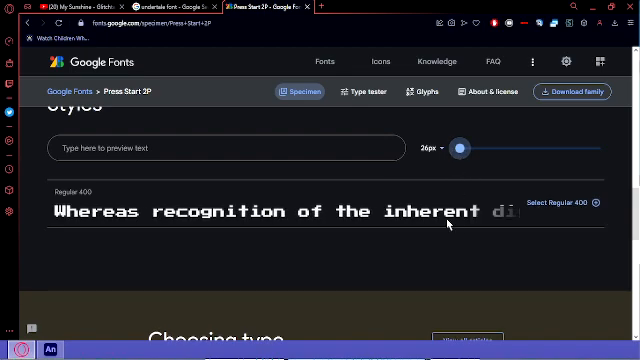
scroll(460, 228, up, 2)
scroll(474, 231, up, 2)
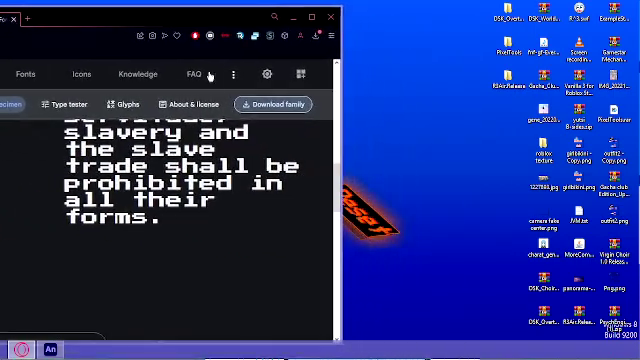
- Drag the Press Start 2P zip from Opera's downloads onto the desktop and close the list
click(315, 35)
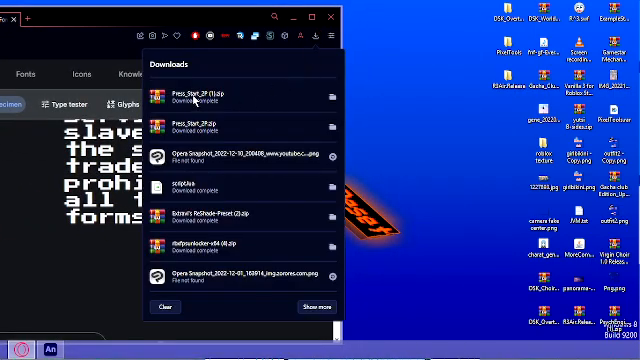
drag(180, 97, 462, 123)
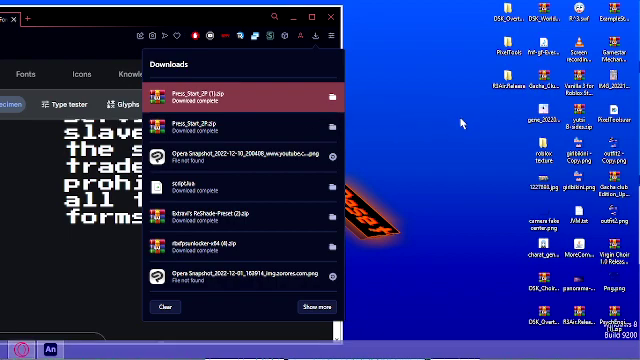
click(345, 30)
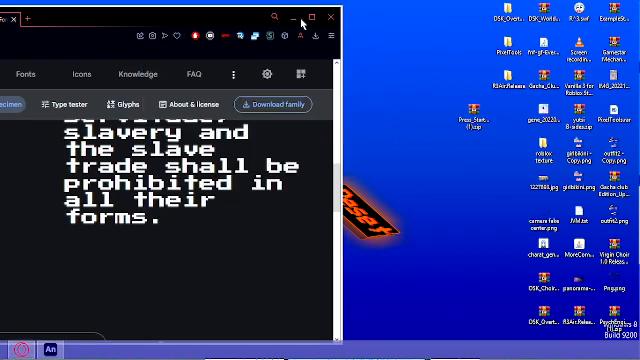
double_click(221, 21)
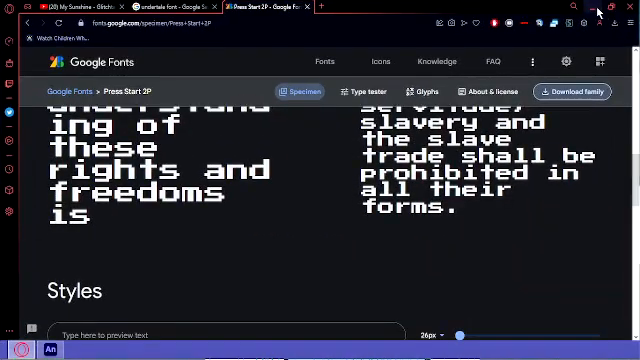
click(593, 7)
- Extract the Press Start 2P zip into its own folder on the desktop
click(485, 130)
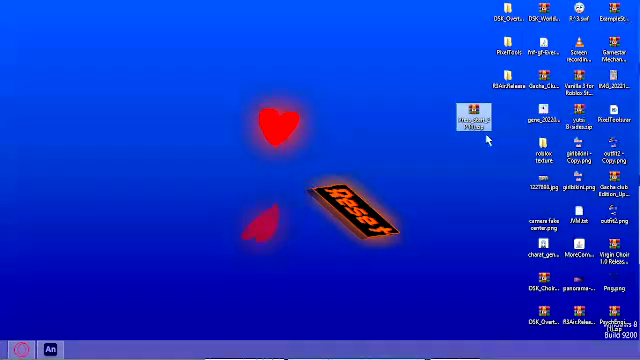
double_click(479, 125)
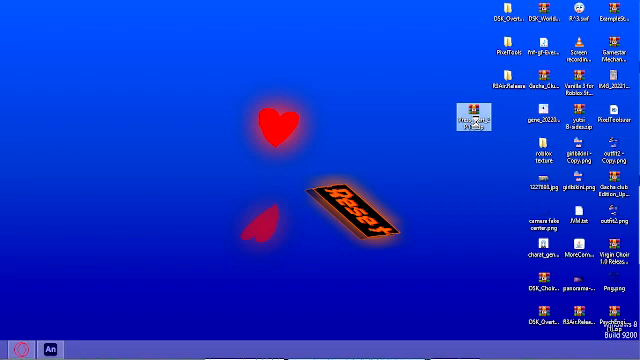
right_click(481, 125)
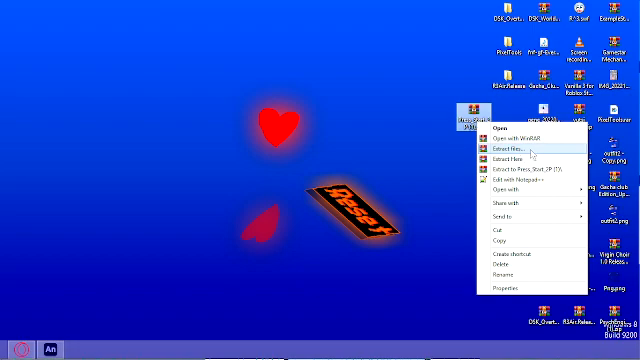
click(533, 149)
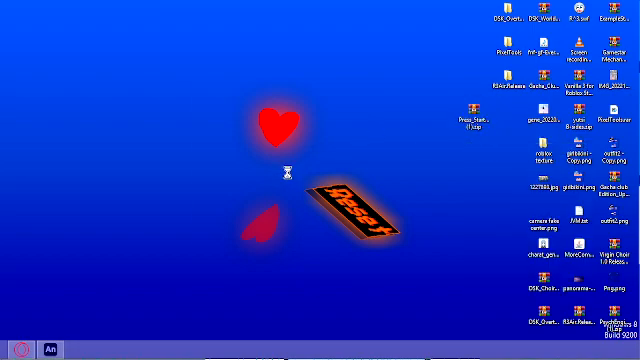
click(346, 271)
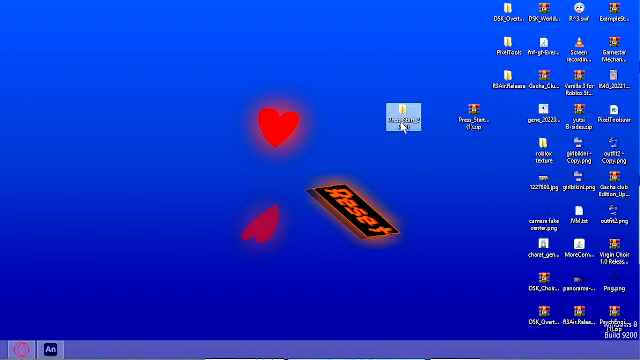
- Open the extracted folder and launch PressStart2P-Regular.ttf in Windows Font Viewer
double_click(403, 121)
drag(286, 14, 298, 64)
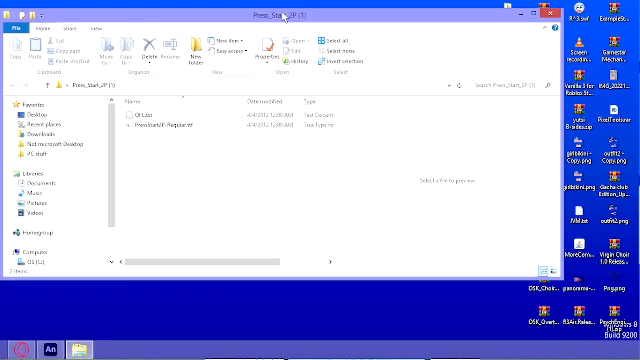
click(240, 131)
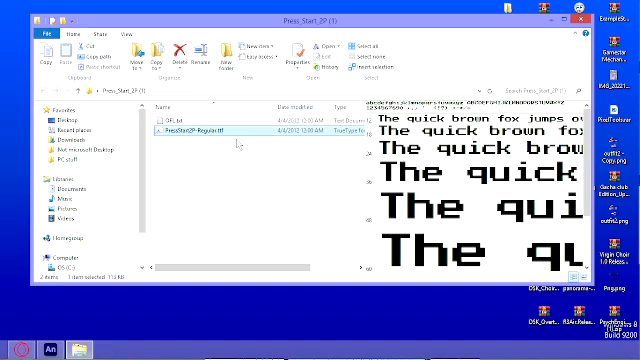
click(237, 145)
click(196, 136)
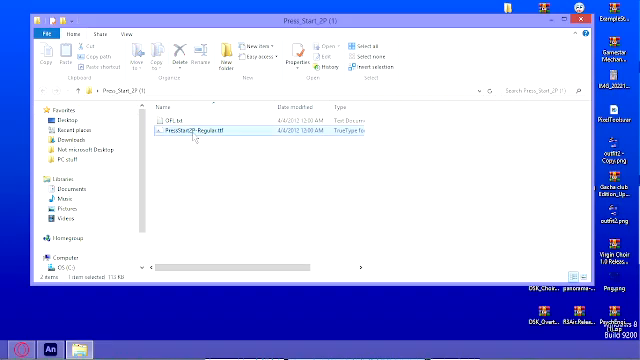
double_click(194, 137)
drag(174, 26, 283, 44)
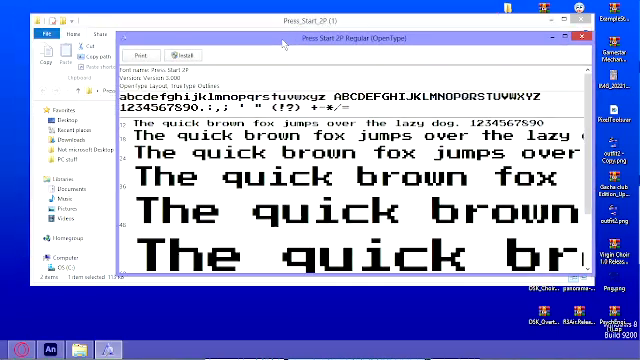
- Install Press Start 2P, confirming the replacement, and bring Animate to the front
click(185, 57)
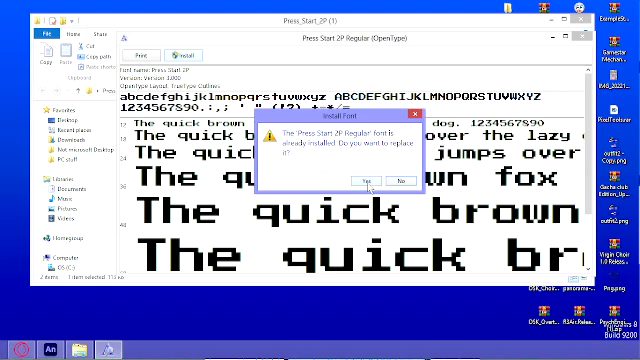
click(367, 182)
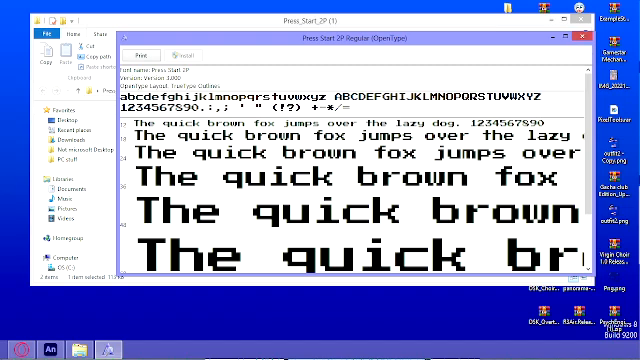
click(52, 350)
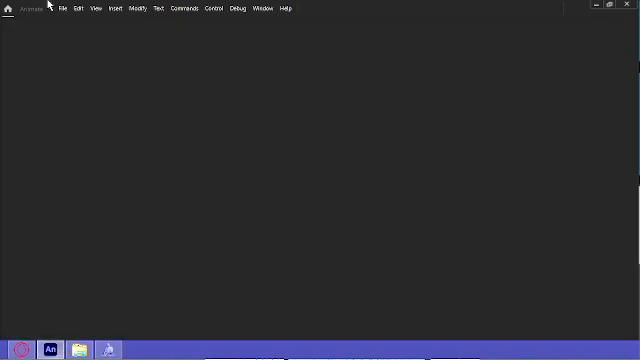
- Start a new document from File > New
click(62, 8)
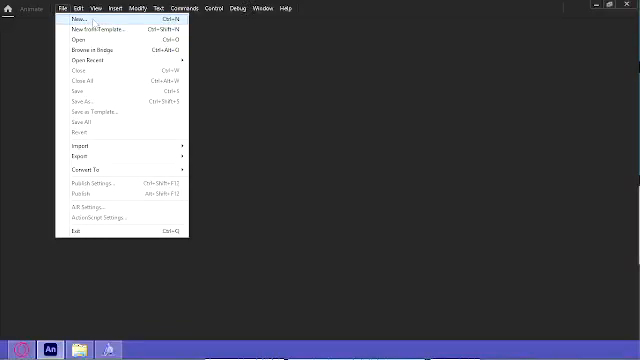
click(94, 21)
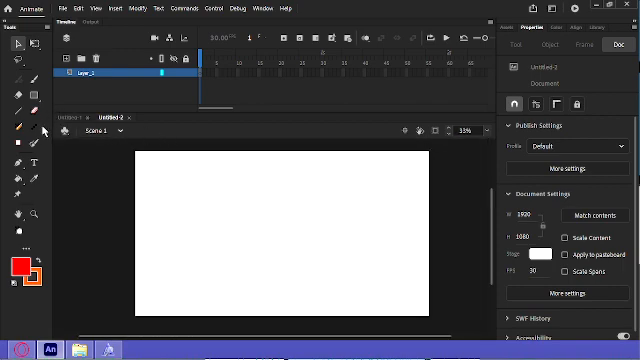
- Choose the Text tool with black fill and start a text box near the stage top
click(34, 163)
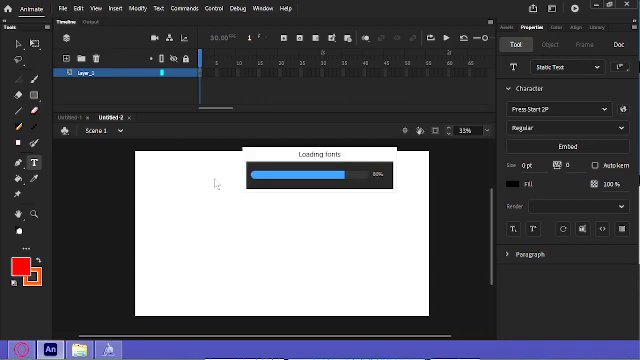
click(514, 184)
click(369, 214)
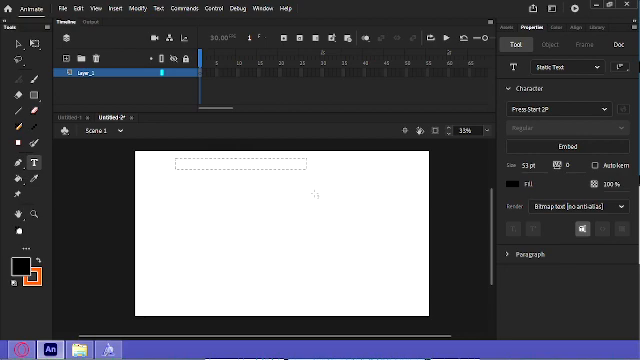
click(309, 164)
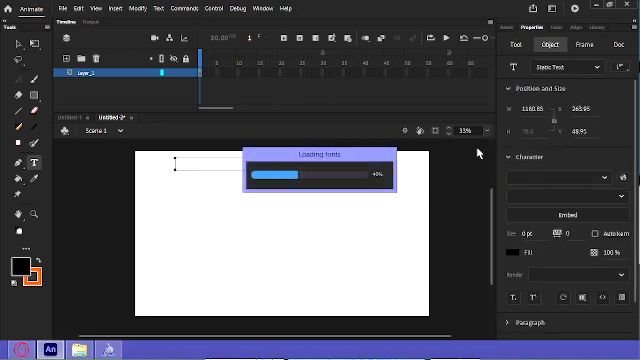
click(560, 180)
click(605, 178)
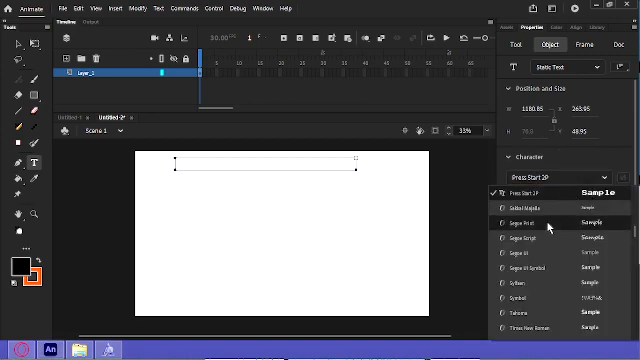
scroll(548, 228, down, 3)
scroll(545, 214, down, 5)
scroll(547, 264, down, 5)
scroll(544, 296, down, 3)
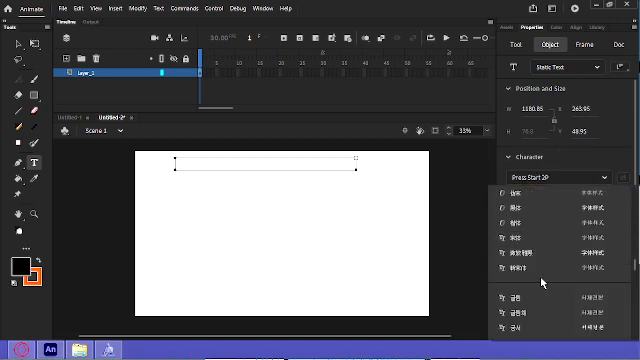
scroll(542, 275, up, 3)
scroll(542, 270, up, 2)
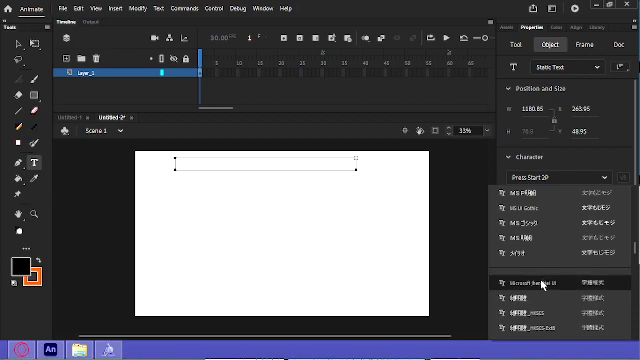
scroll(541, 284, down, 3)
scroll(543, 278, down, 3)
scroll(545, 274, down, 3)
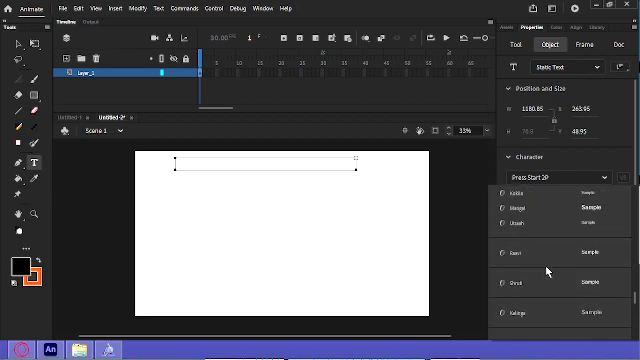
scroll(546, 268, up, 3)
scroll(546, 266, up, 3)
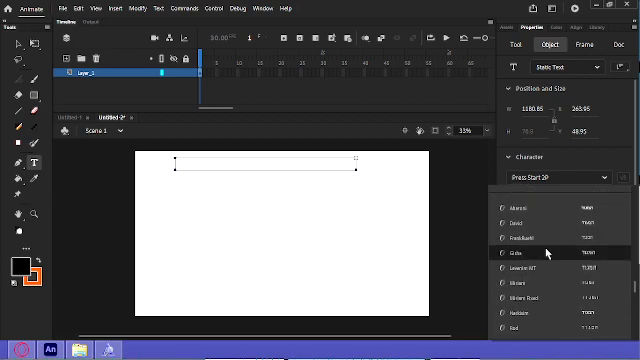
scroll(547, 240, up, 3)
scroll(547, 226, up, 2)
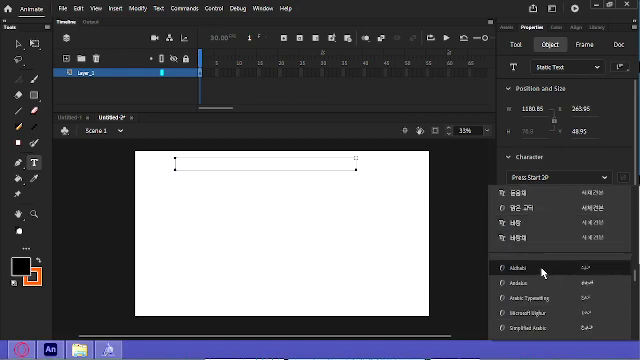
scroll(541, 268, up, 3)
scroll(542, 266, up, 3)
scroll(543, 263, up, 3)
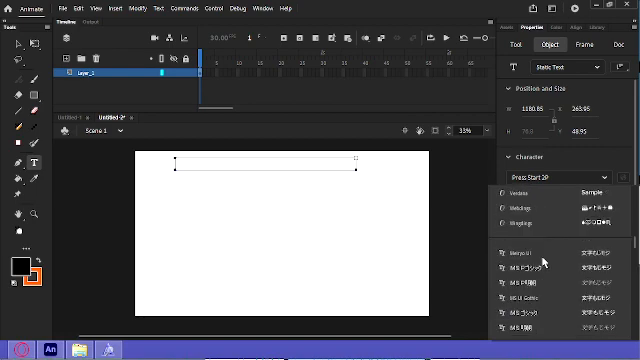
click(541, 256)
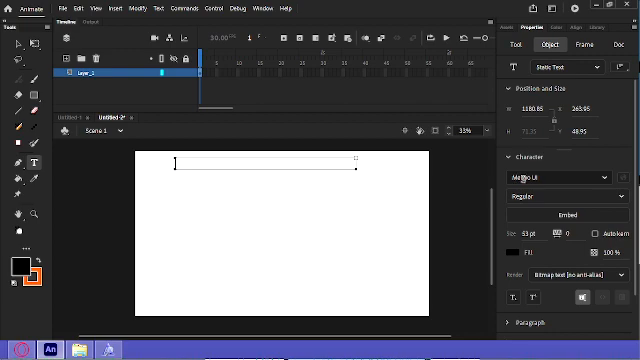
click(606, 181)
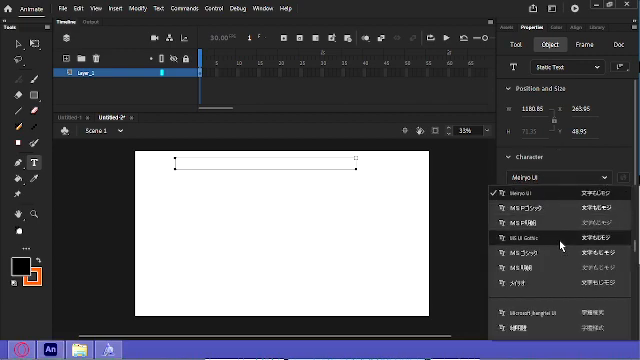
scroll(563, 243, down, 10)
scroll(562, 241, up, 2)
scroll(562, 240, up, 2)
scroll(562, 240, down, 2)
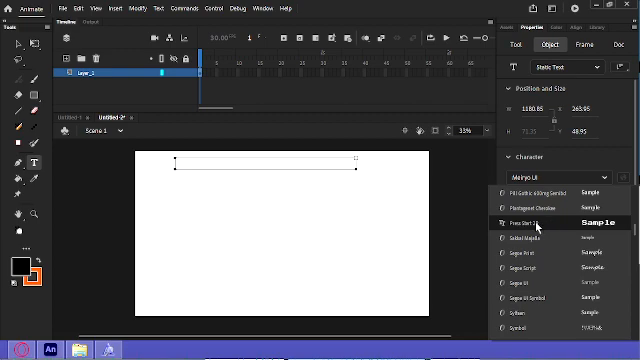
click(536, 224)
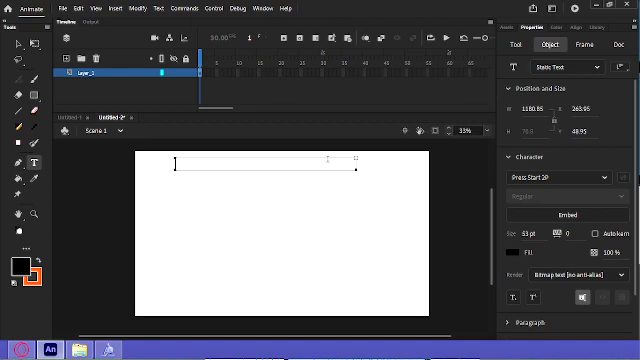
text(HELLO WO)
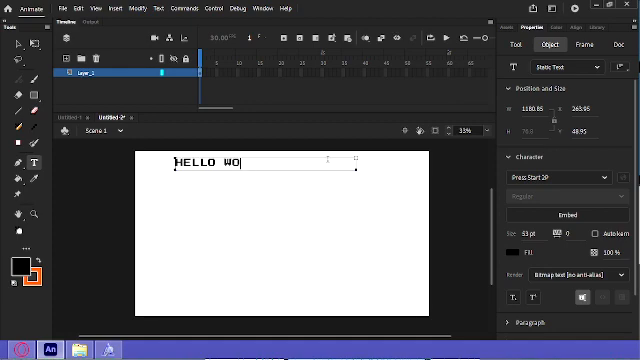
text(RLD)
- Move HELLO WORLD to the top centre, narrow its box to fit, and deselect it
click(19, 45)
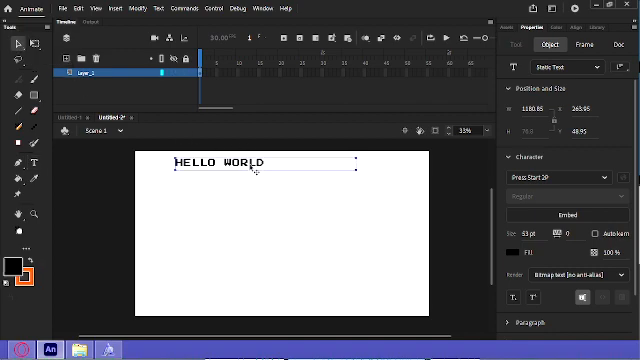
mouse_move(256, 170)
mouse_down()
mouse_move(301, 174)
mouse_move(308, 168)
mouse_up()
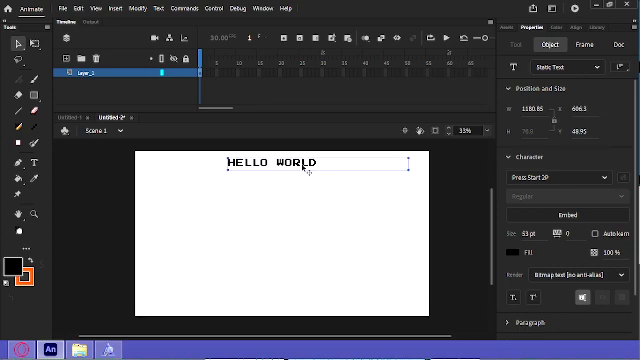
mouse_move(408, 169)
mouse_down()
mouse_move(343, 166)
mouse_move(322, 172)
mouse_move(321, 164)
mouse_move(317, 171)
mouse_up()
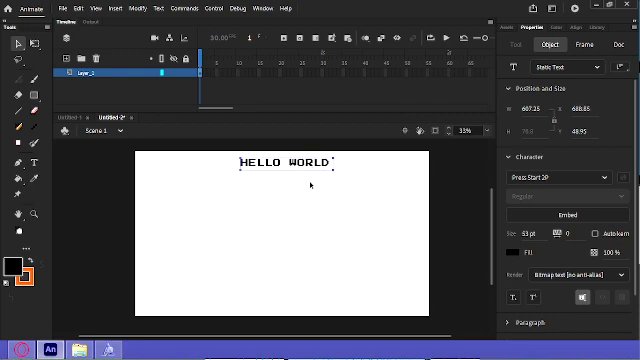
click(242, 186)
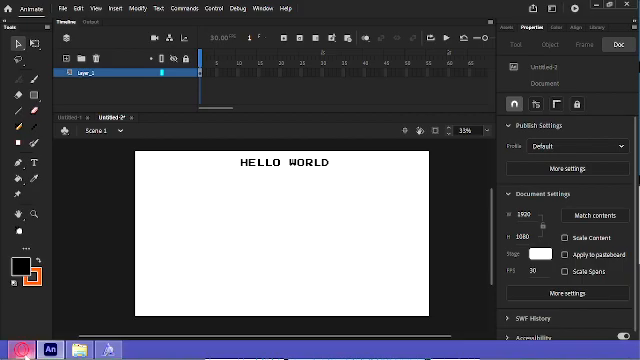
- Bring the browser forward and switch to the Glitchtale video tab
click(21, 349)
click(91, 7)
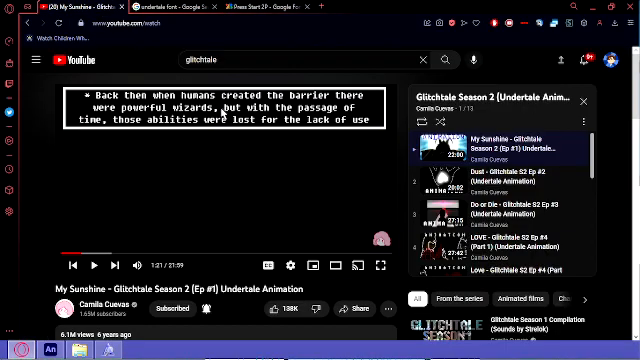